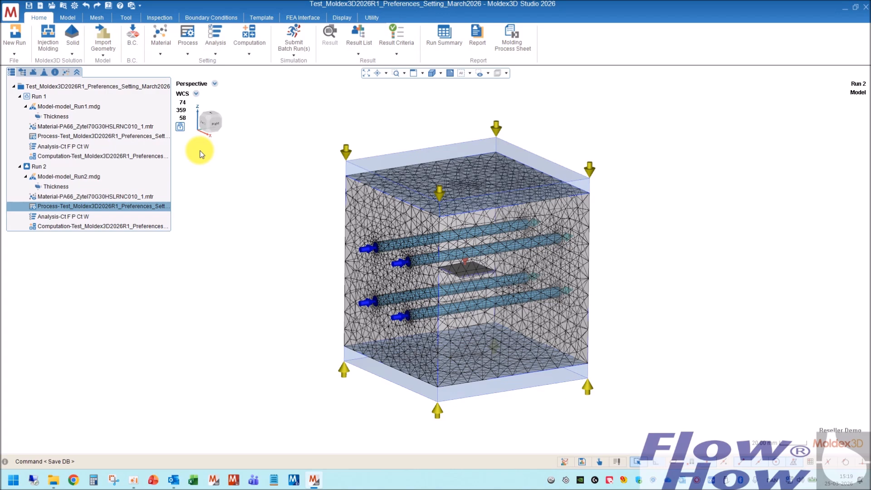
Review the Computation preferences and set the imported model color to Use Moldex3D default colors in the File Management preferences.
click(75, 7)
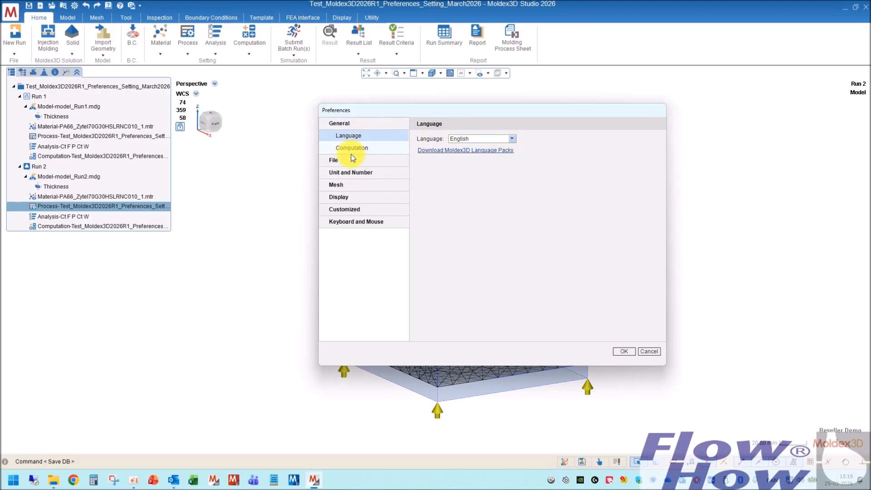
click(356, 148)
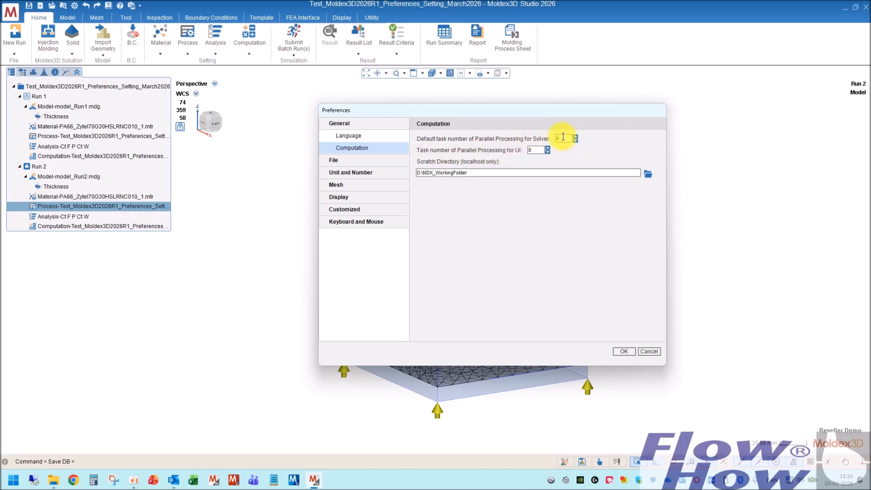
click(358, 161)
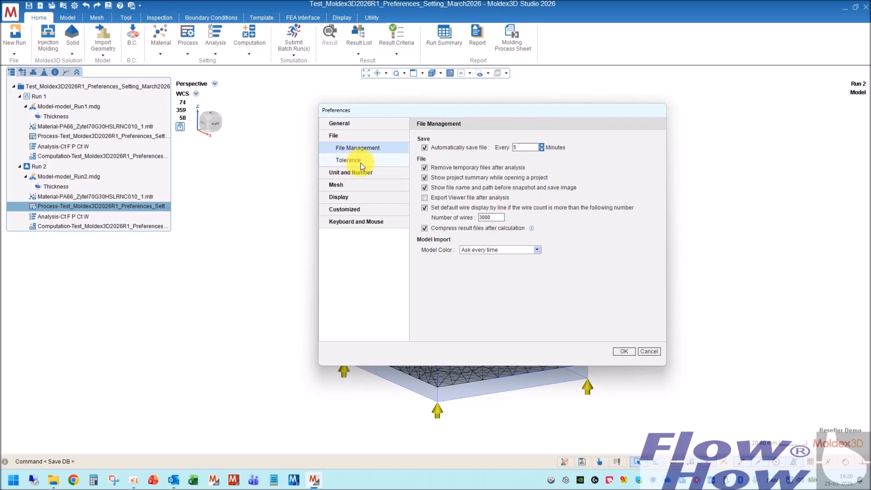
click(424, 148)
click(538, 252)
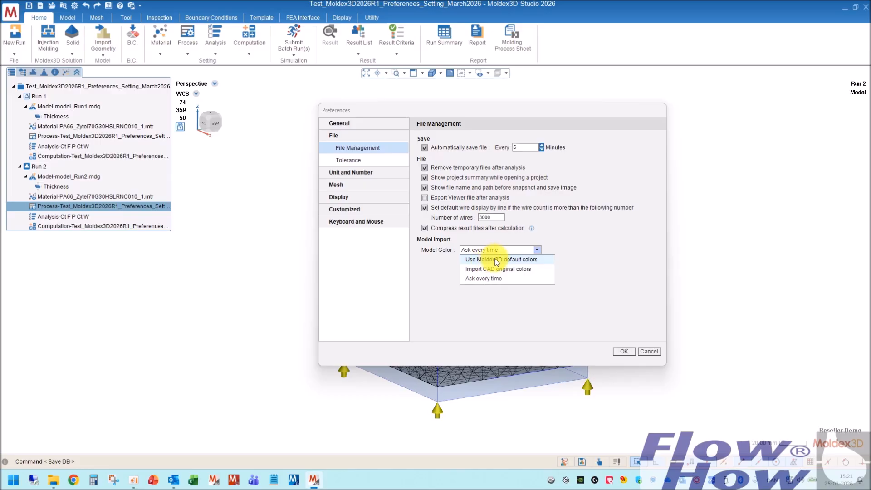
click(523, 260)
click(537, 250)
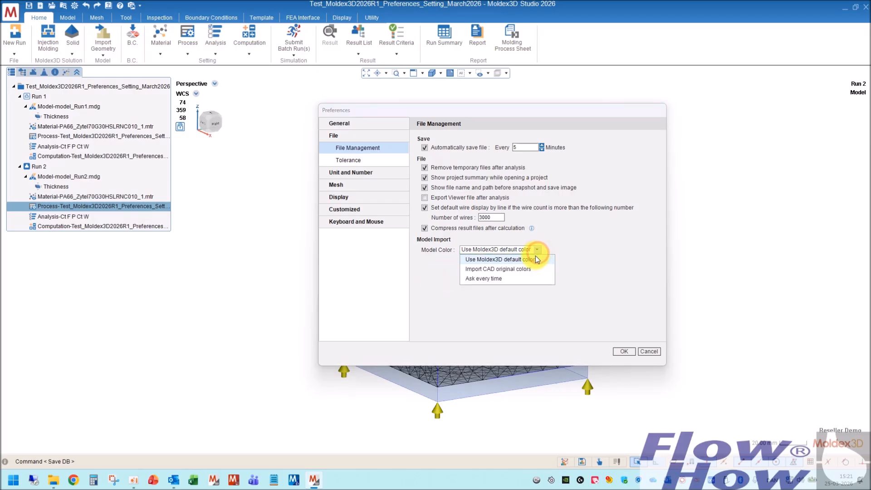
click(573, 249)
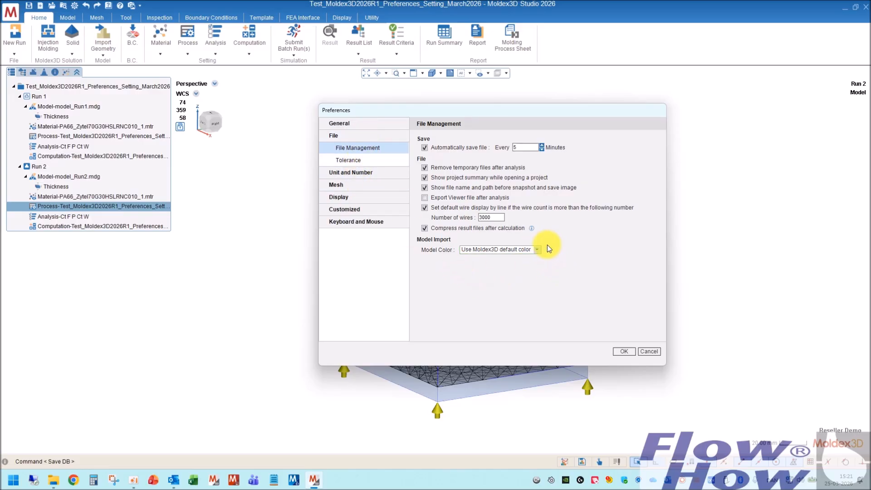
Review the Tolerance and Unit preferences, and set the scientific notation limits to 100,000,000 or greater and less than 0.00000001.
click(359, 160)
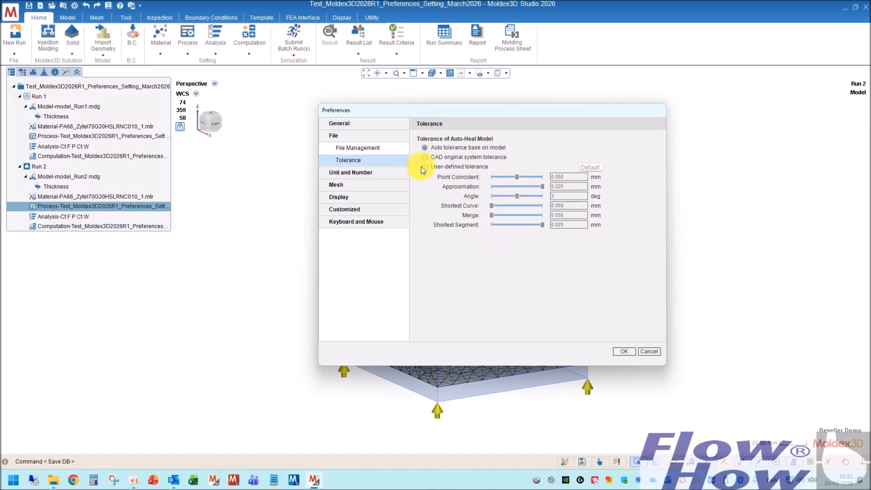
click(357, 173)
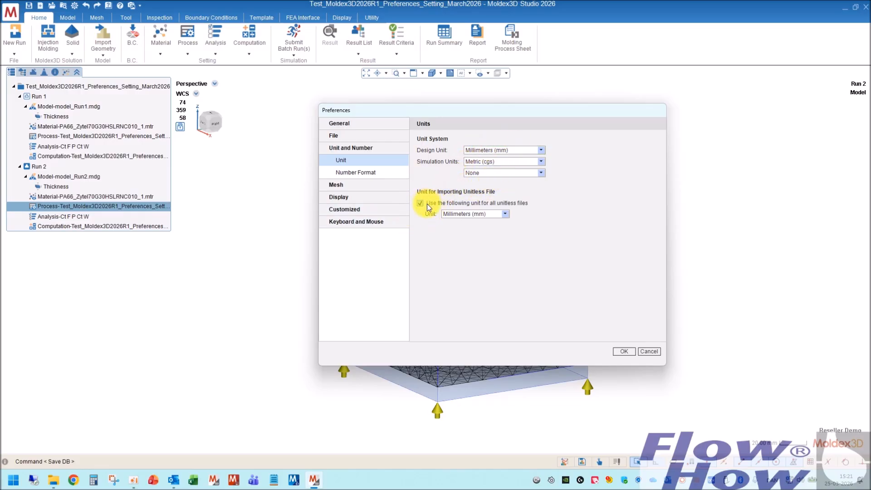
click(358, 172)
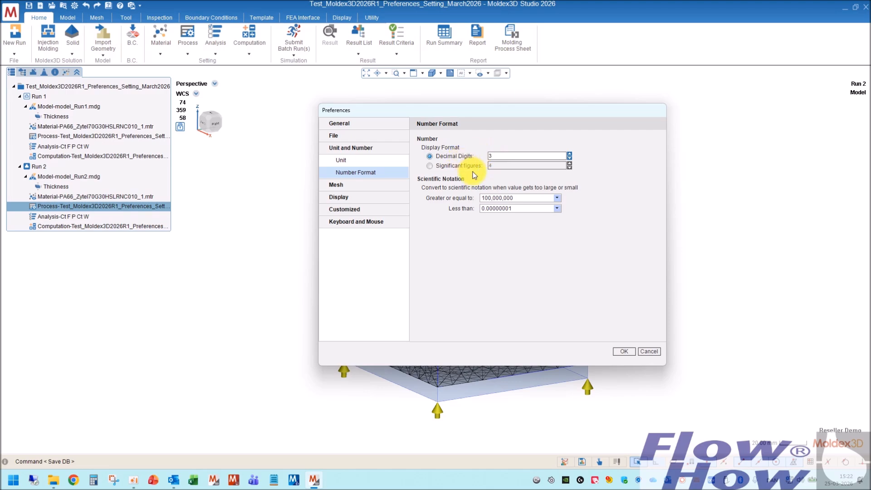
click(557, 198)
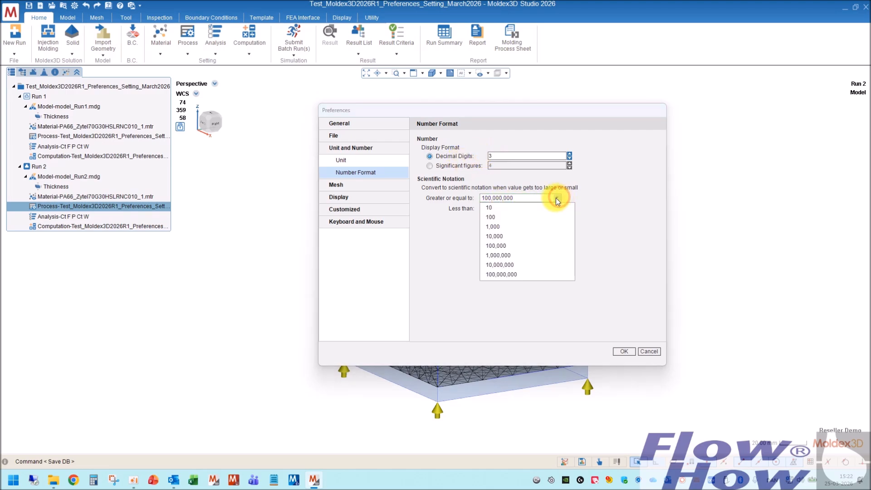
click(524, 271)
click(558, 208)
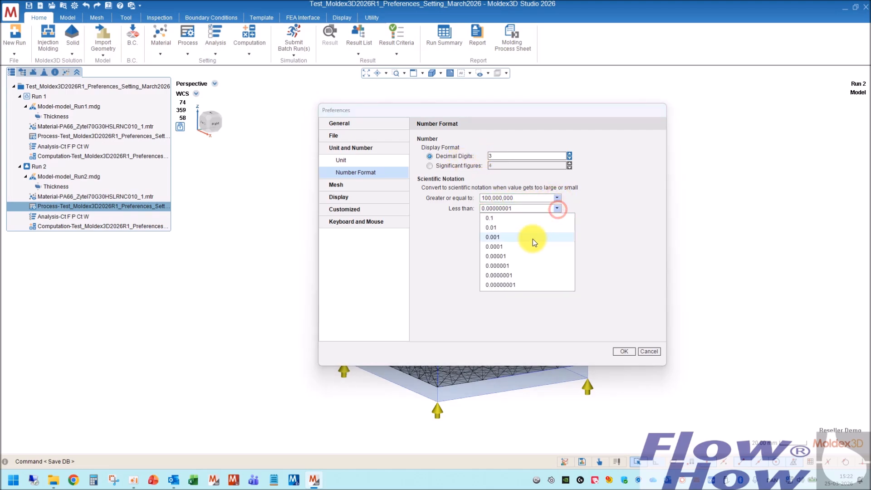
click(513, 287)
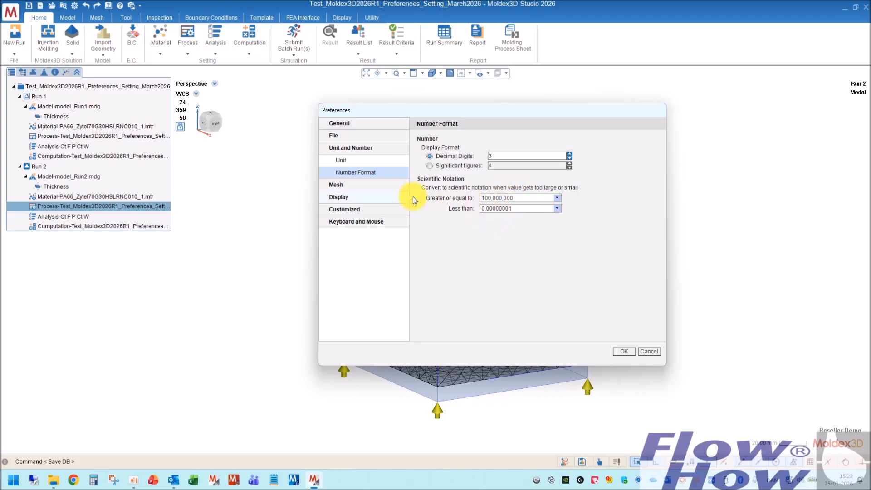
Examine the Render Mesh Quality, eDesign and Solid mesh preferences, including the hexa-based mesh, curve defect fixing and mesh defect checking options.
click(369, 184)
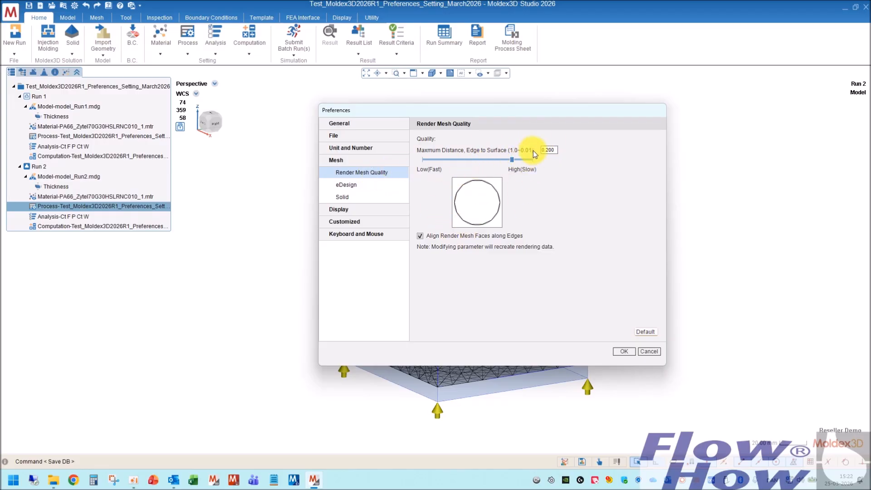
click(353, 185)
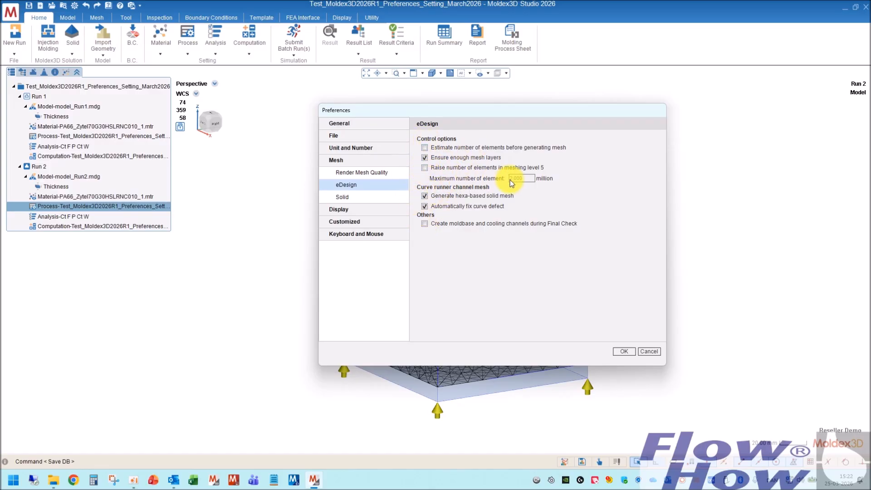
click(347, 198)
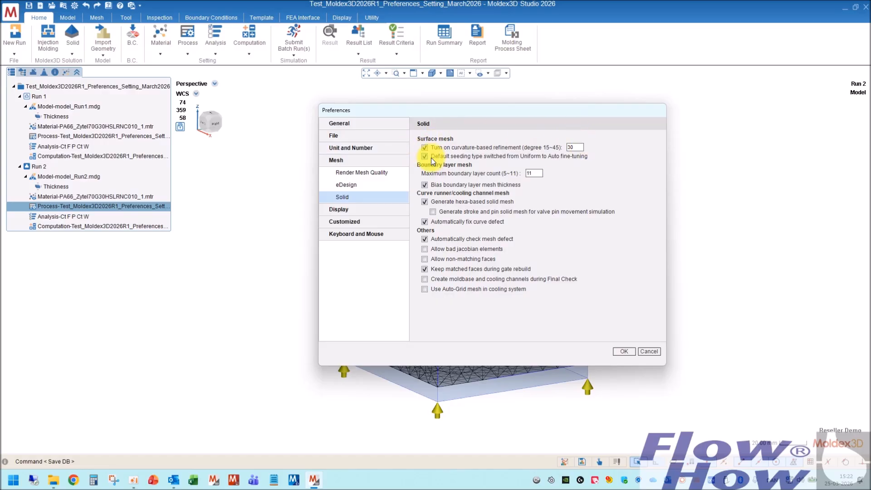
mouse_move(426, 152)
click(425, 202)
click(425, 222)
click(424, 241)
Review the Display preferences for the background, graphics entity sizes and snap mode.
click(359, 210)
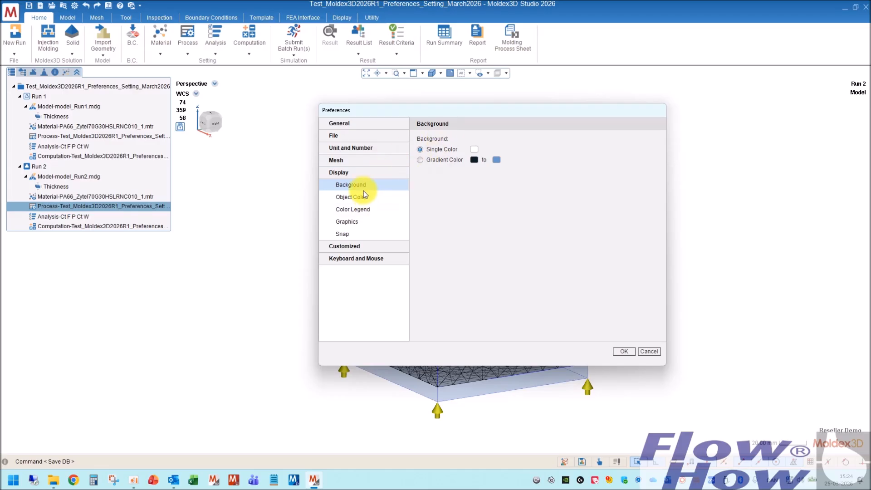
click(352, 223)
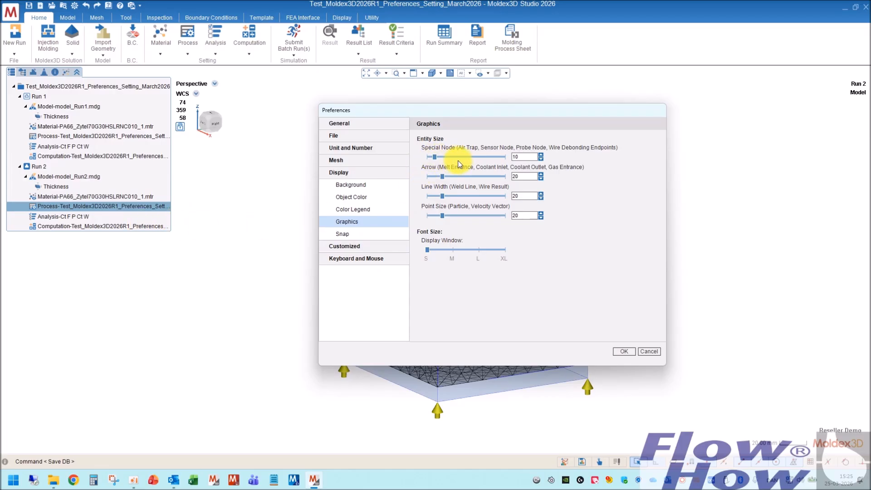
click(350, 233)
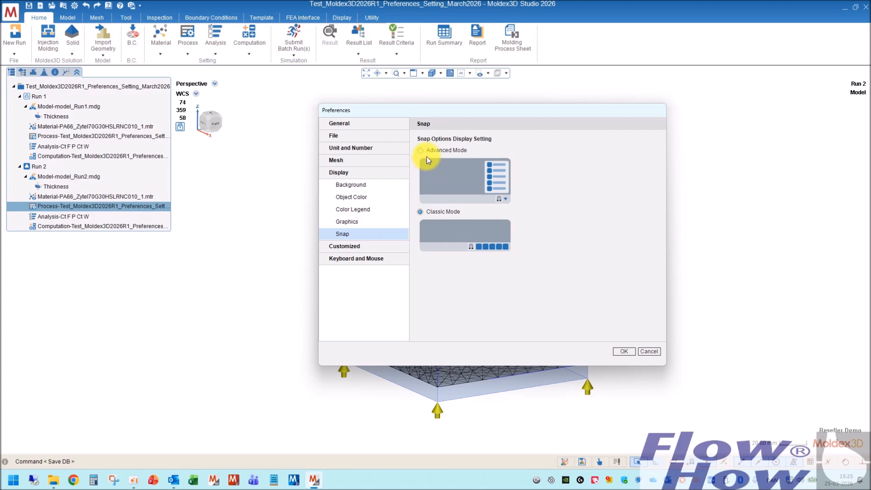
Review the Customized preferences for the default process and computation templates, the custom logo and the verification template.
click(345, 246)
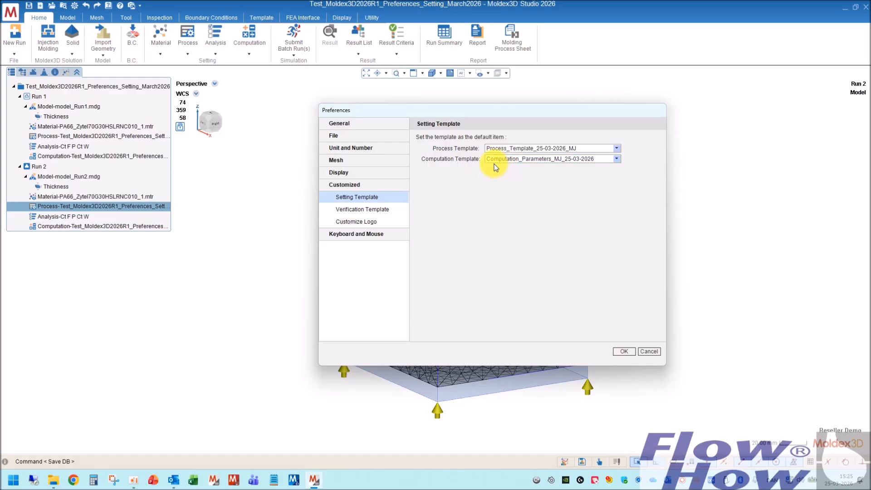
click(361, 222)
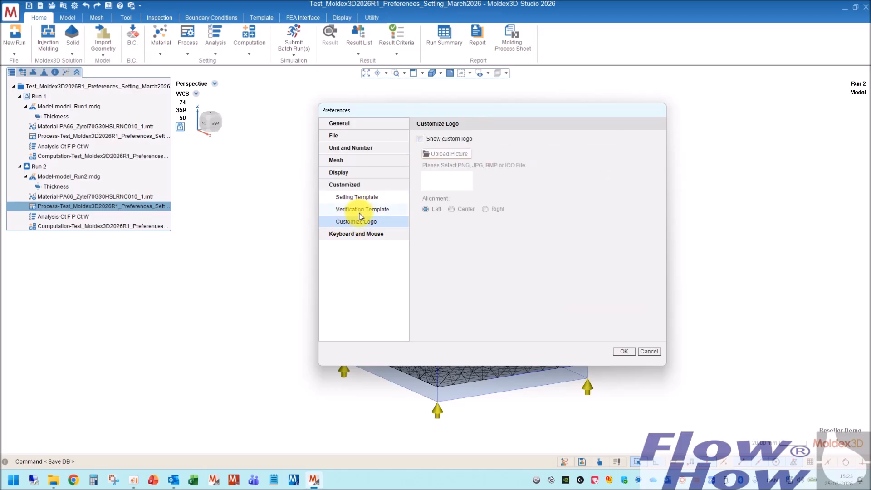
click(363, 211)
click(363, 198)
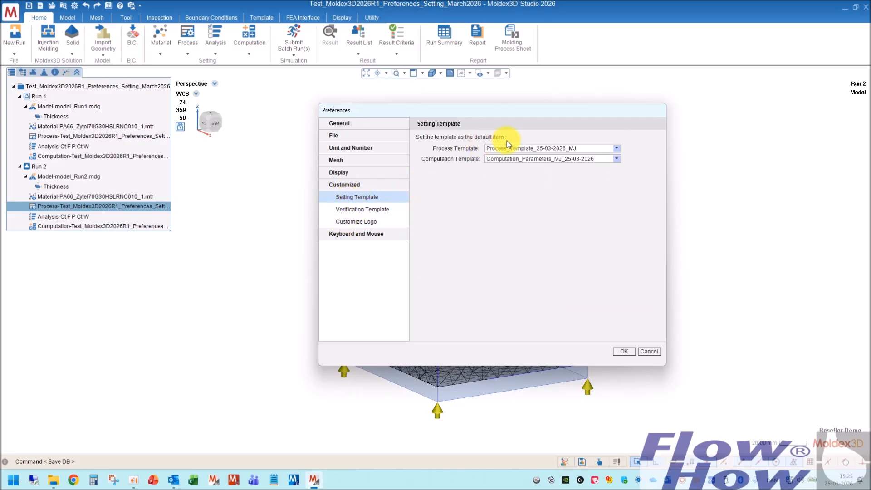
Review the keyboard shortcuts and view manipulation mouse mapping, and accept the preferences.
click(358, 234)
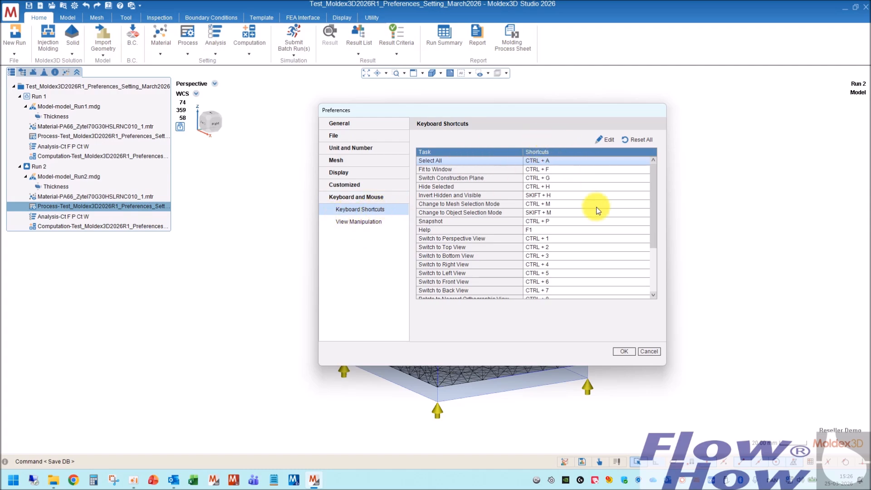
click(363, 222)
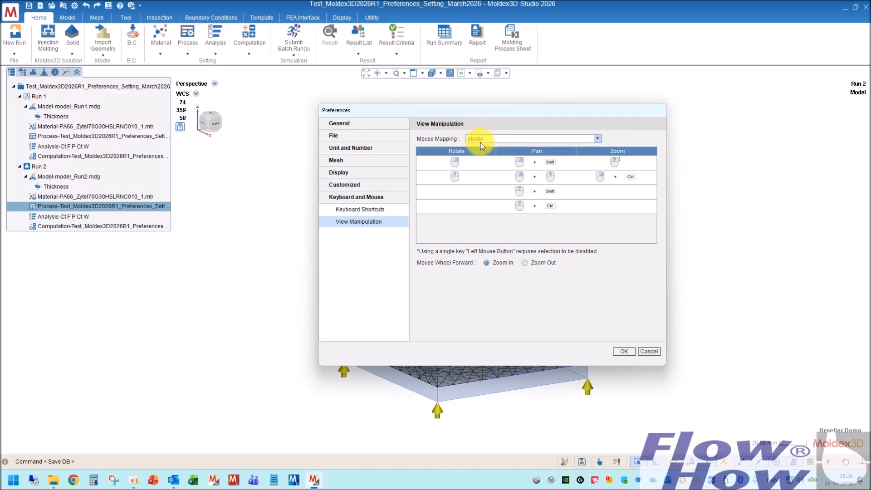
click(623, 351)
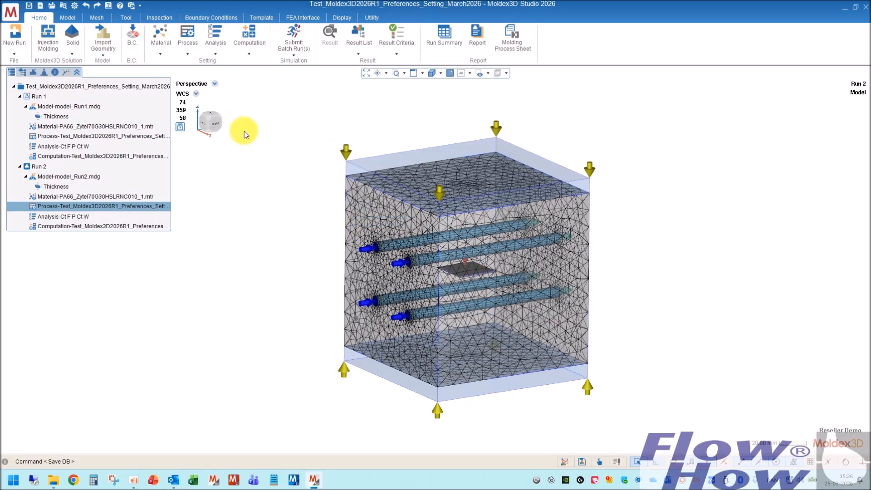
Open the solid mesh parameters and collapse the Curve Meshing and Hybrid Meshing sections, leaving Geometry Meshing expanded.
click(95, 18)
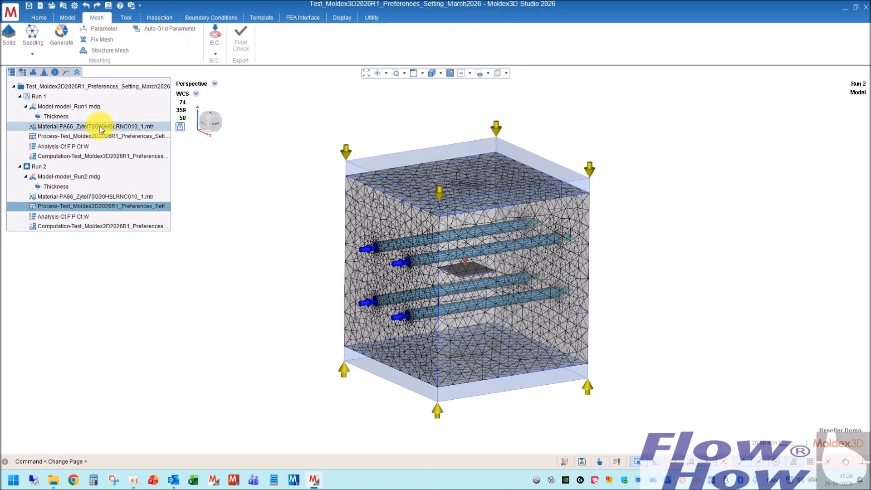
click(103, 29)
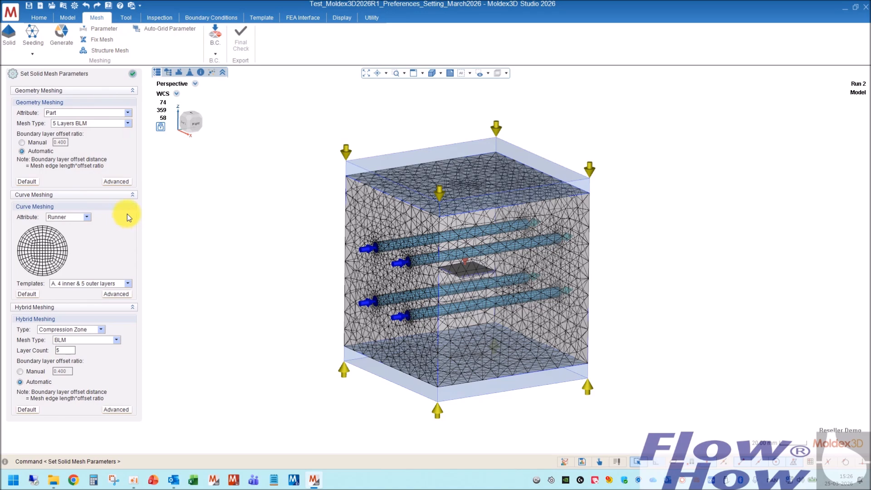
click(133, 195)
click(132, 206)
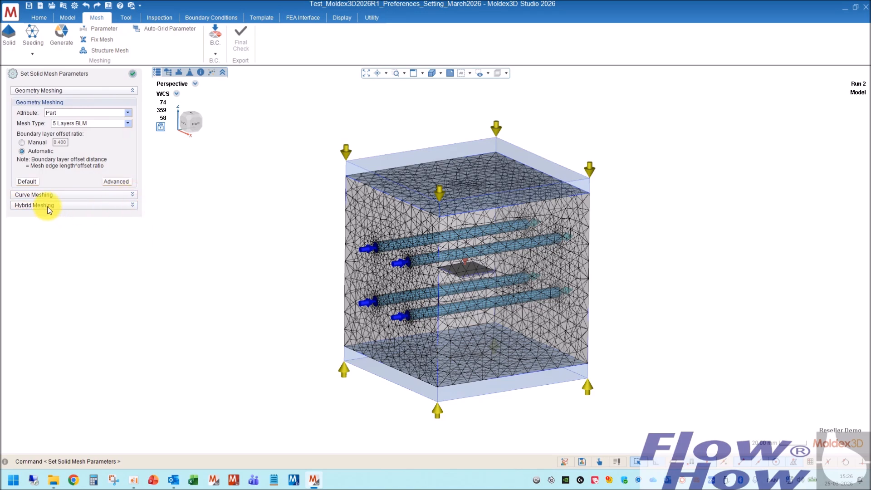
click(132, 91)
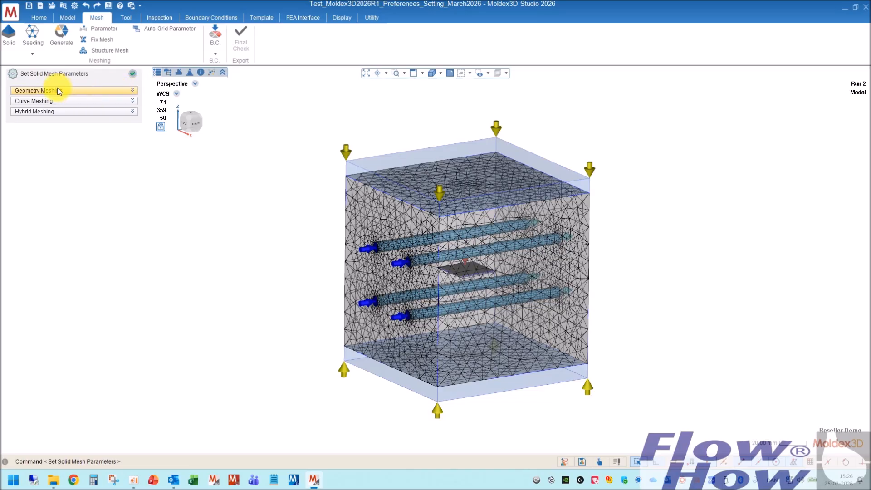
click(133, 90)
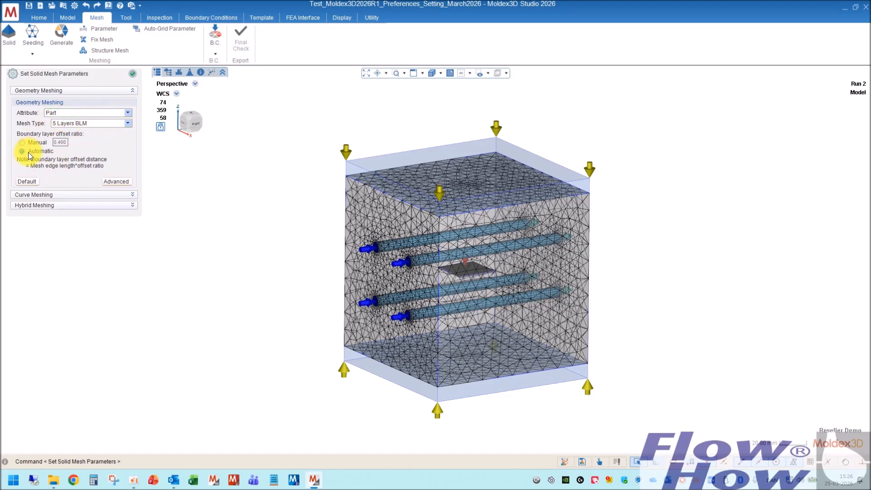
Examine the geometry meshing type and boundary layer offset for the Part Insert, Runner, Cooling Channel and Mold Insert attributes.
click(125, 112)
click(58, 130)
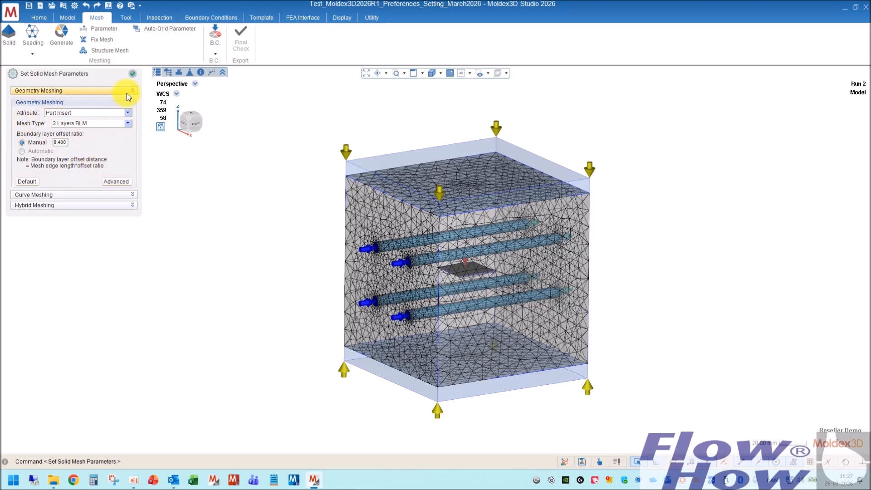
click(127, 112)
click(86, 142)
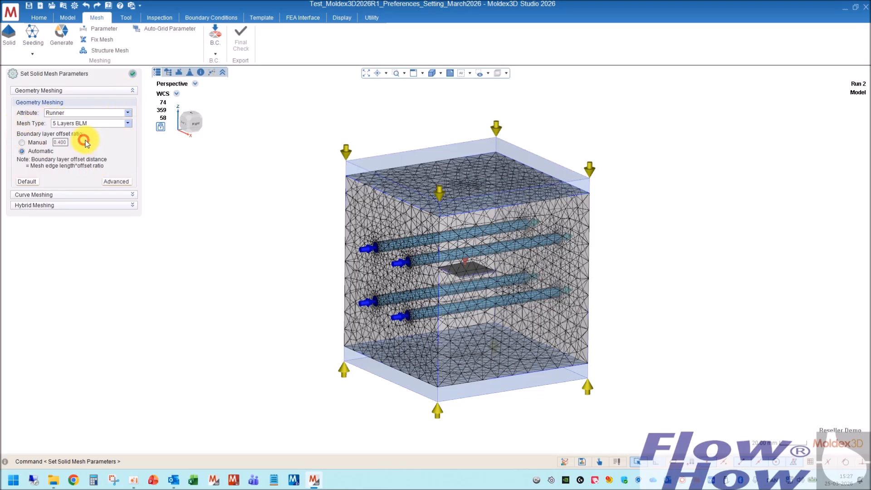
click(127, 112)
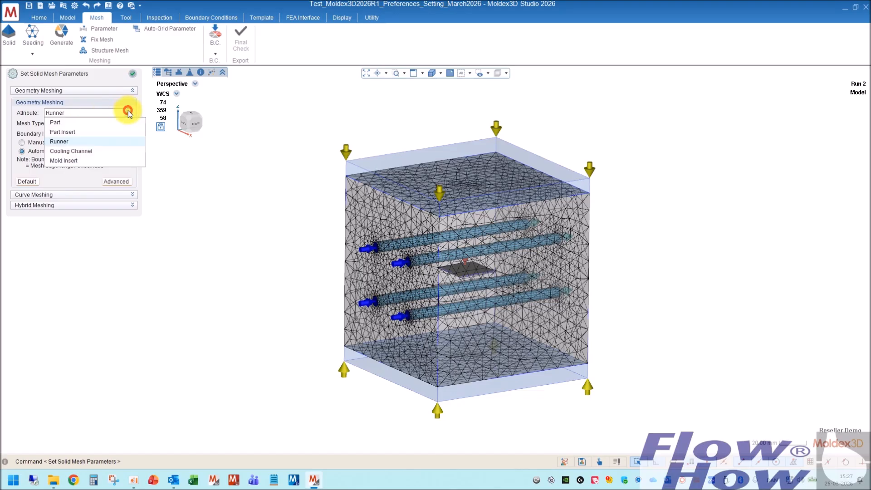
click(72, 151)
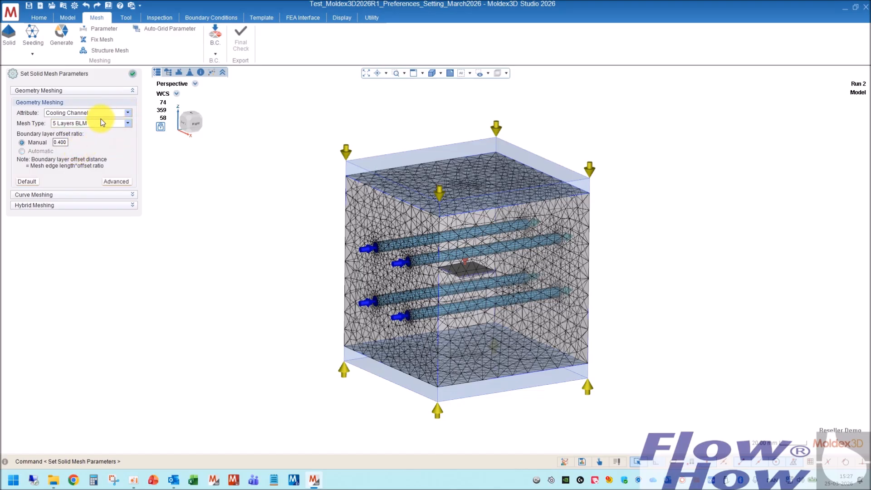
click(128, 113)
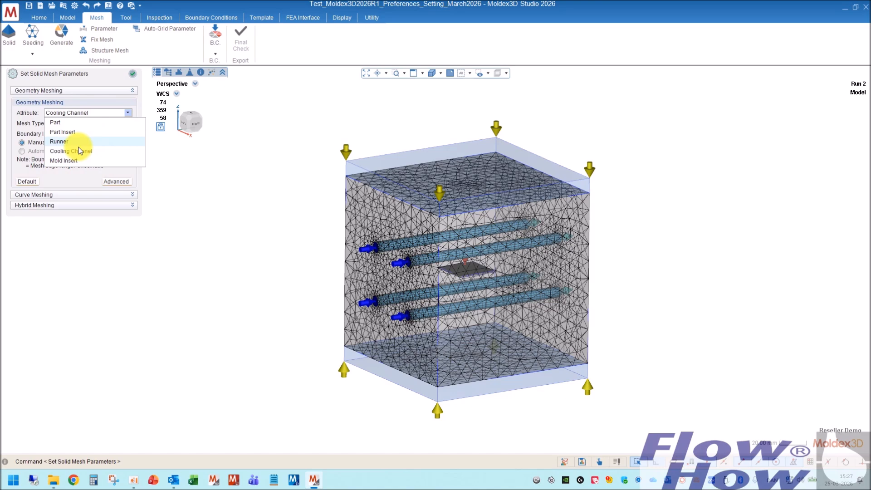
click(70, 161)
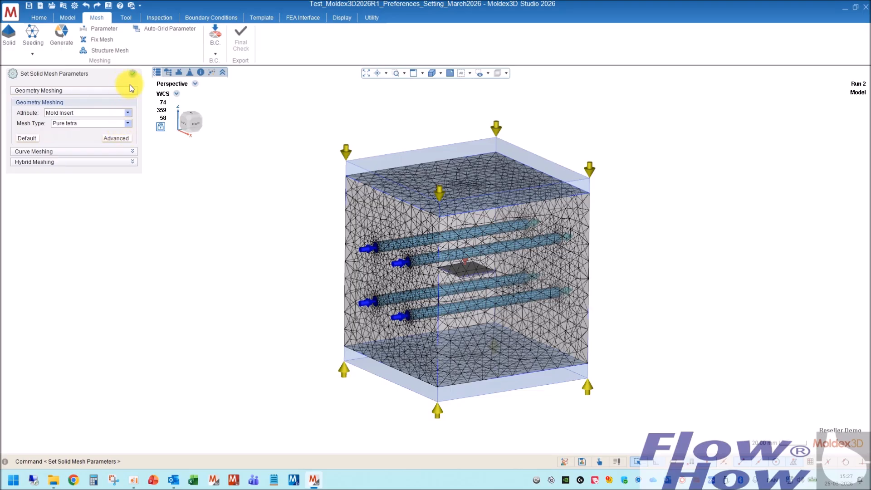
Check the curve meshing settings for the Runner and Cooling Channel attributes, and close the solid mesh parameters.
click(132, 153)
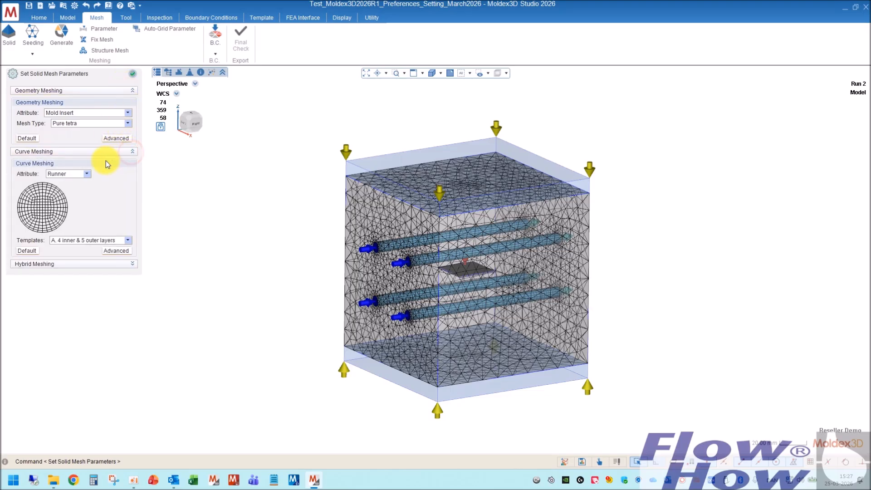
click(133, 91)
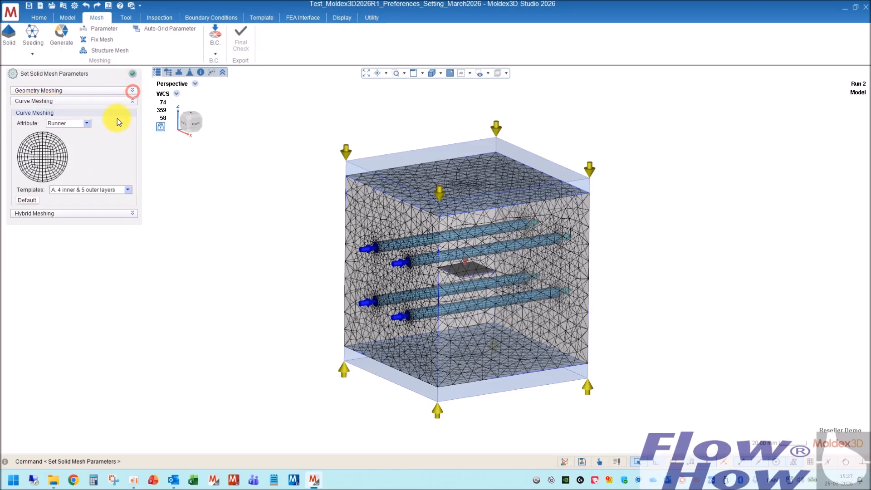
click(86, 123)
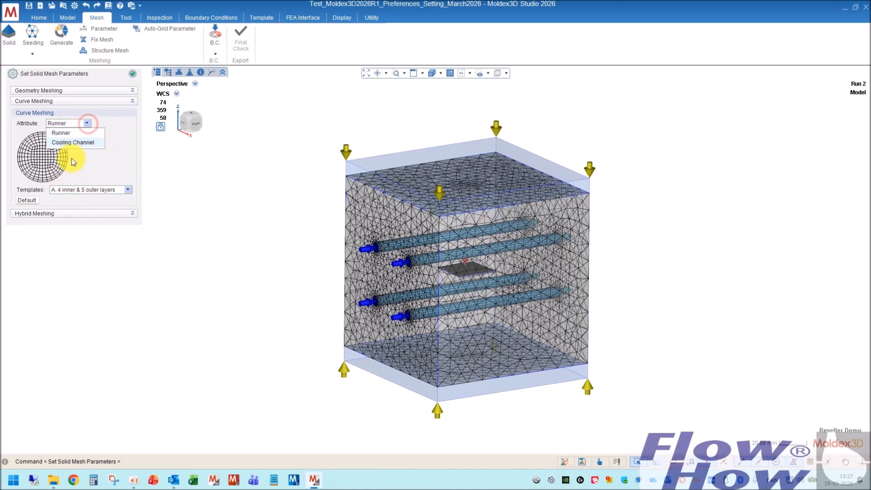
click(73, 143)
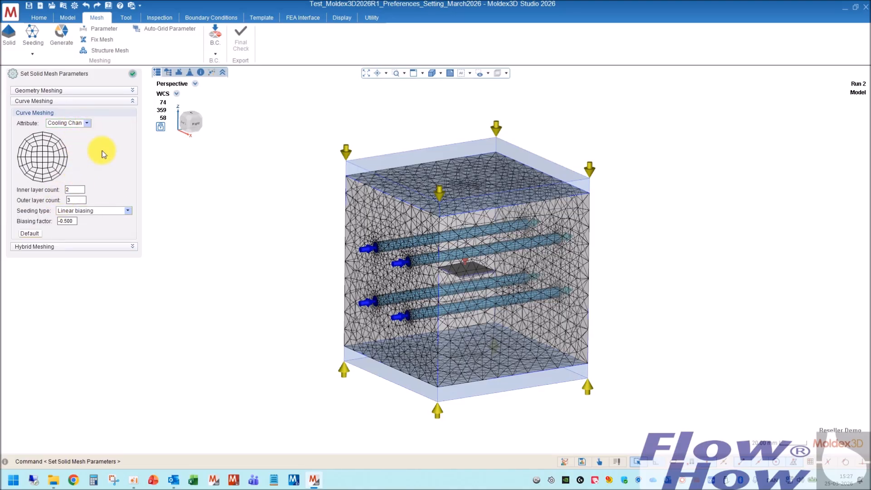
click(132, 73)
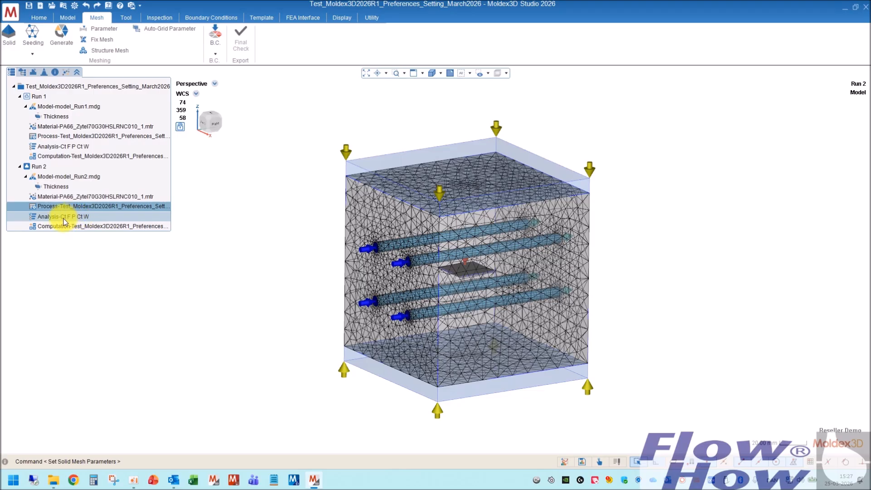
Open the Run 2 computation parameters and examine the filling output time steps in the flow/pack multiple time steps output setting.
double_click(93, 226)
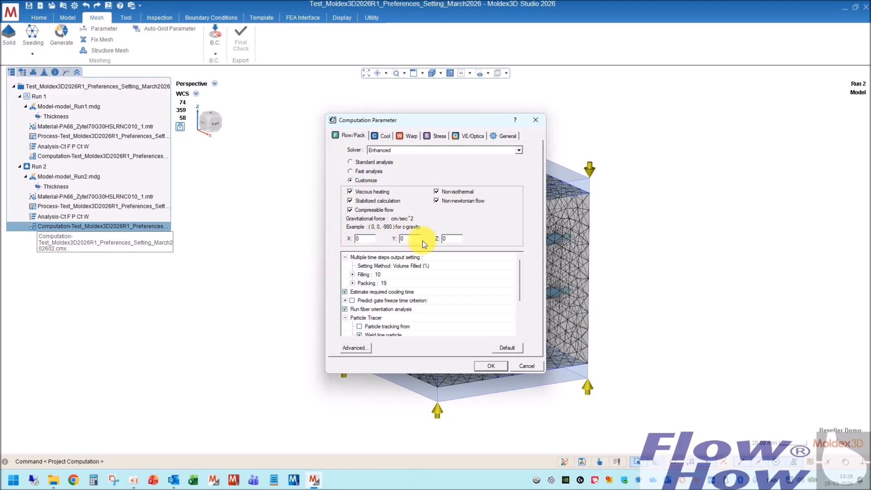
click(393, 274)
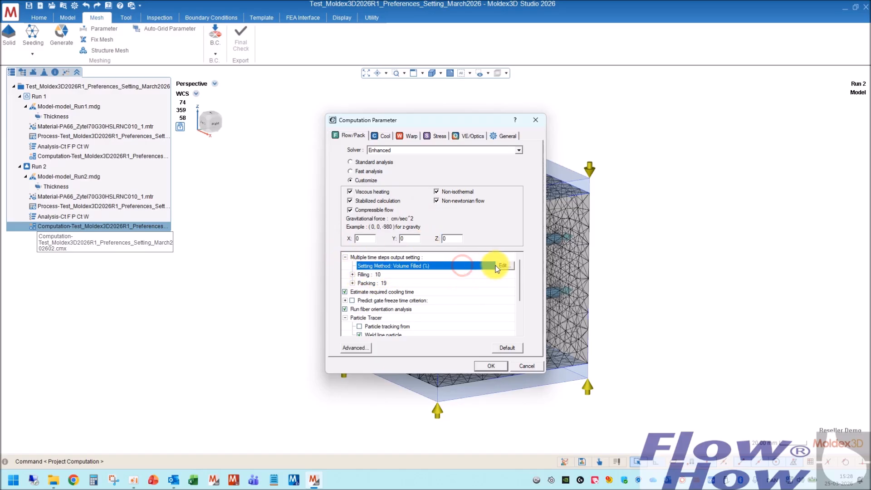
click(504, 274)
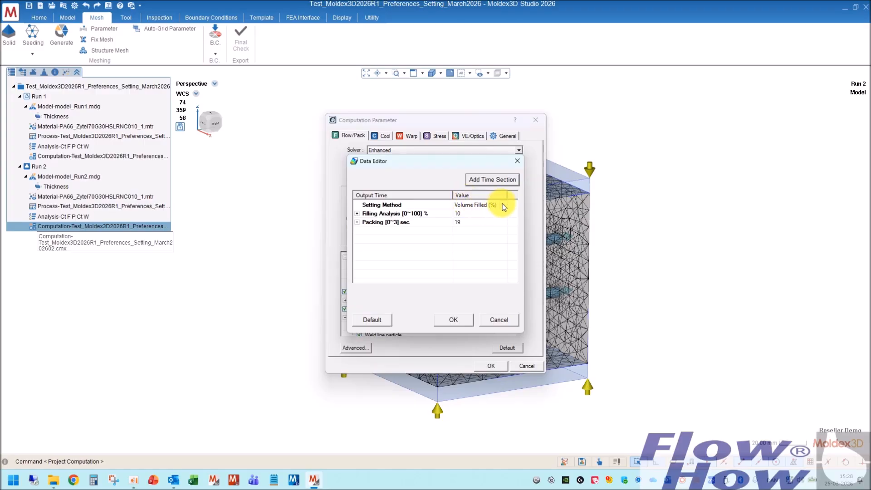
click(477, 213)
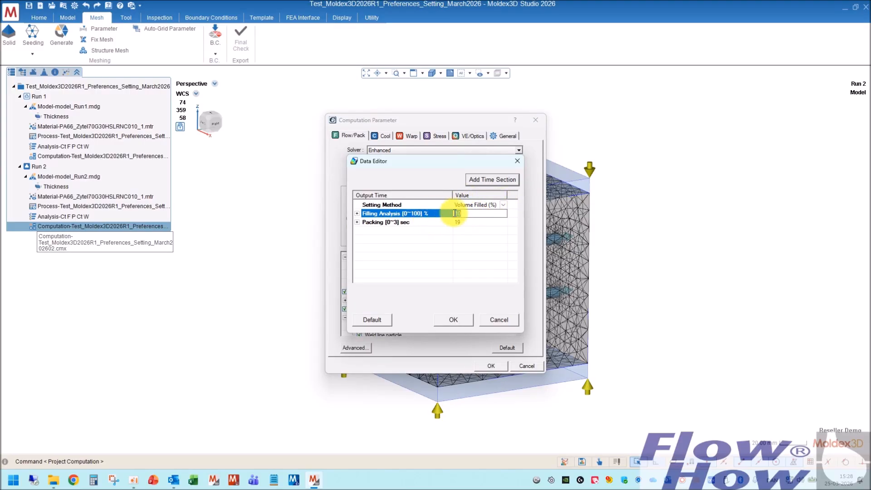
click(357, 213)
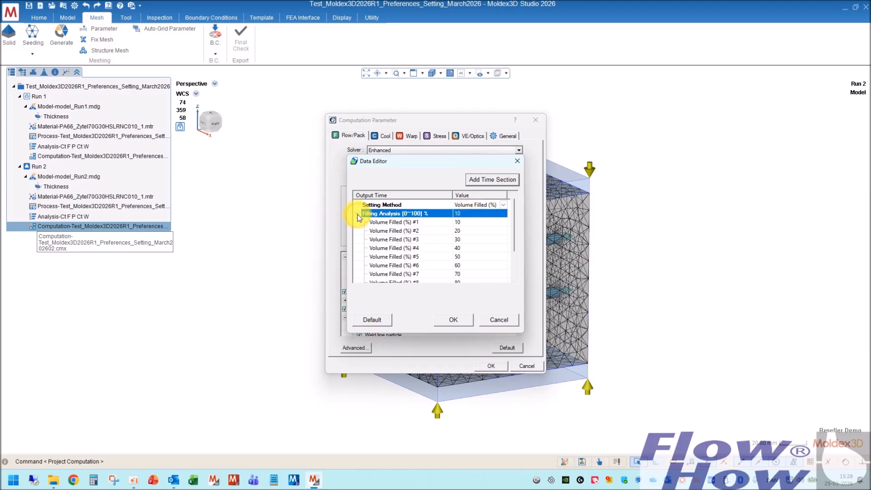
scroll(481, 250, down, 1)
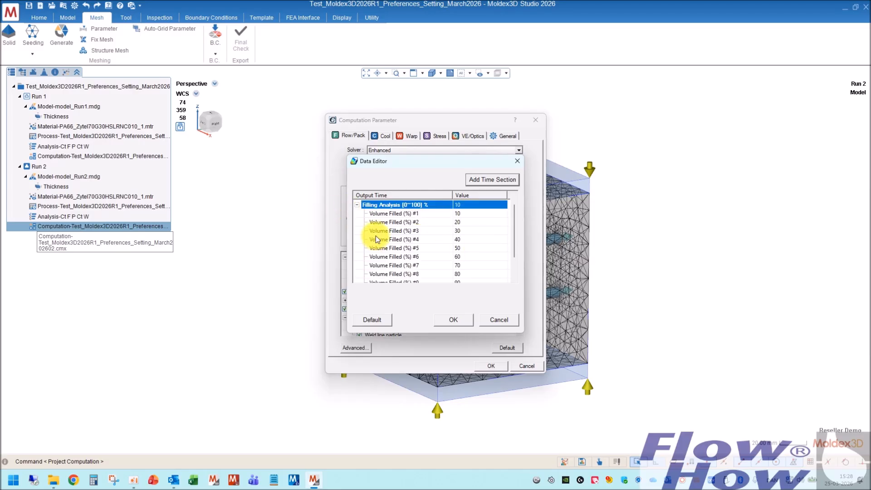
click(357, 205)
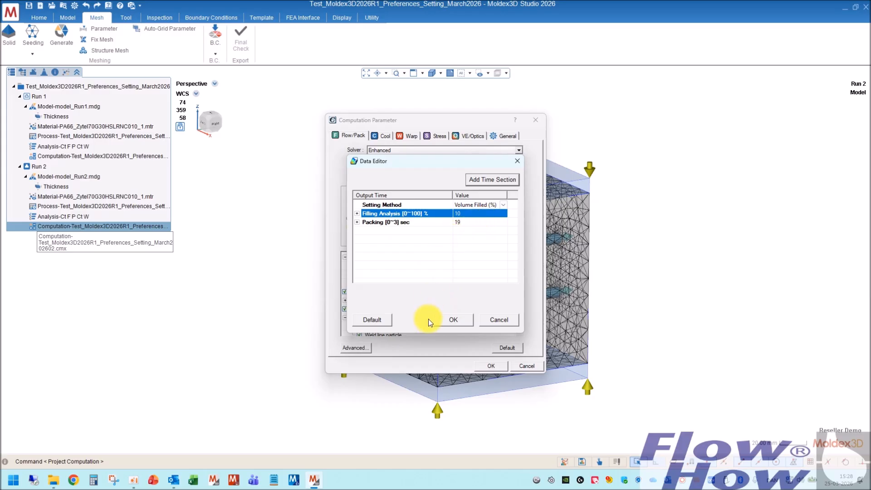
click(455, 320)
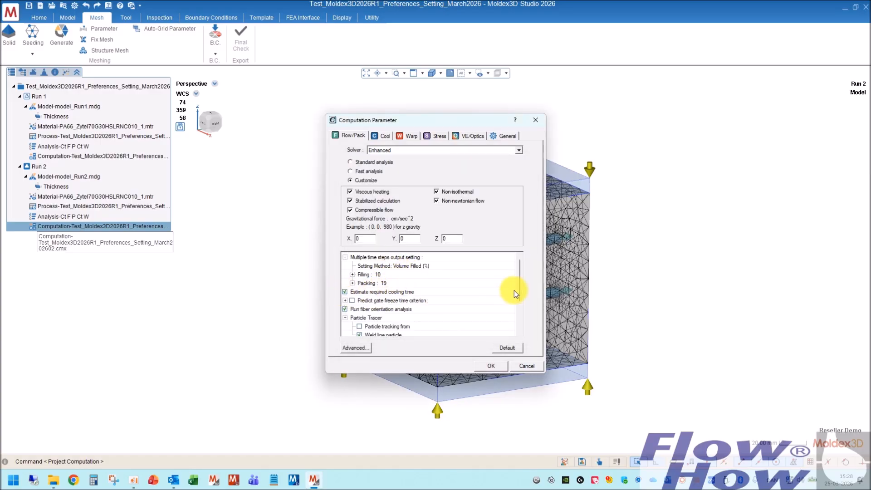
Review the remaining flow/pack options, including the gate freeze time criteria, fiber orientation, particle tracer and extended packing calculation.
mouse_move(522, 278)
mouse_down()
mouse_move(521, 293)
mouse_move(522, 283)
mouse_up()
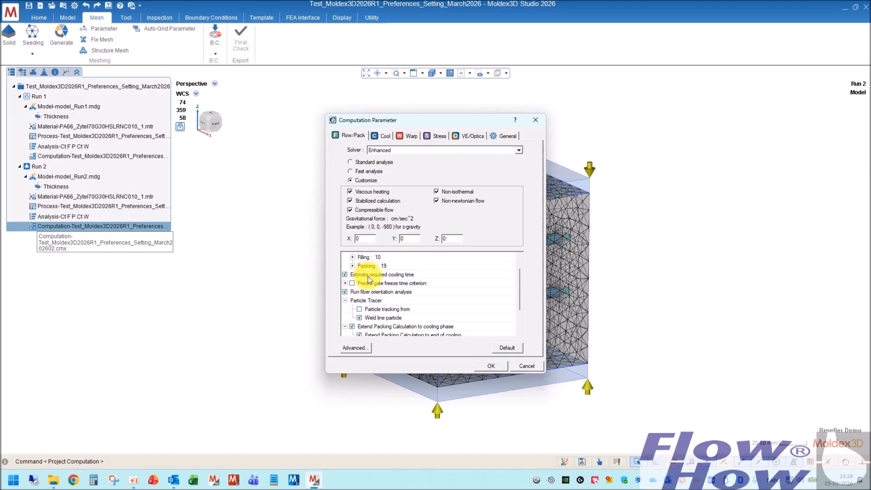
click(345, 283)
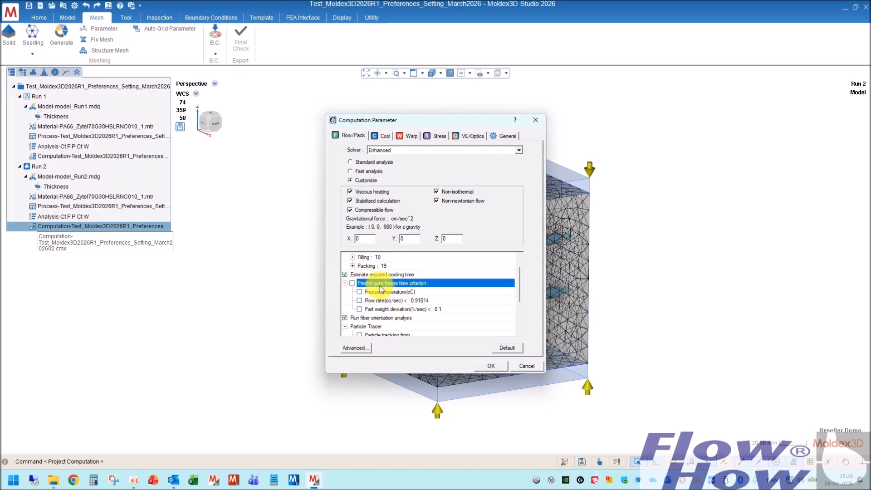
click(346, 283)
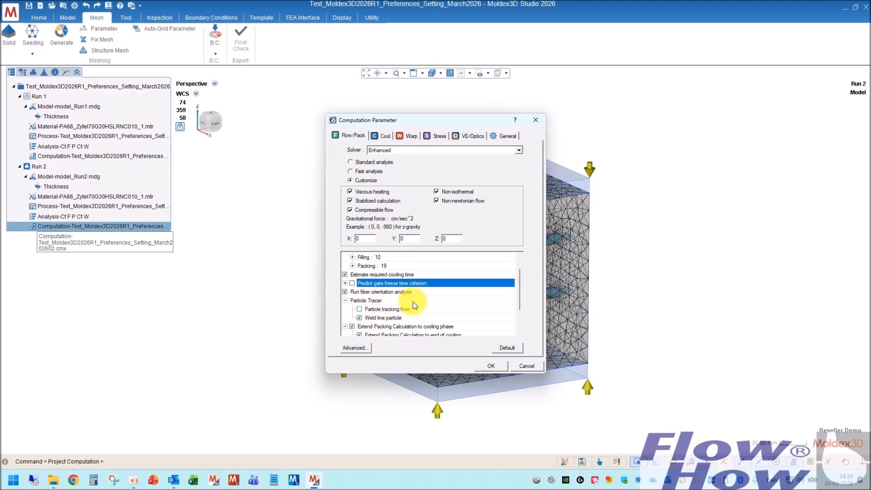
scroll(414, 309, down, 2)
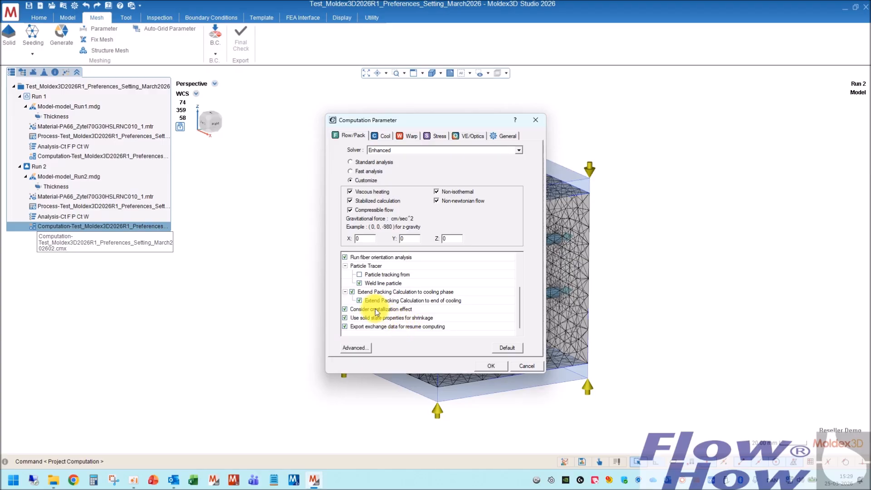
Compare the network and 3D solid cooling channel analysis options in the Cool settings, keeping the 3D solid cooling channel analysis.
click(386, 135)
click(340, 157)
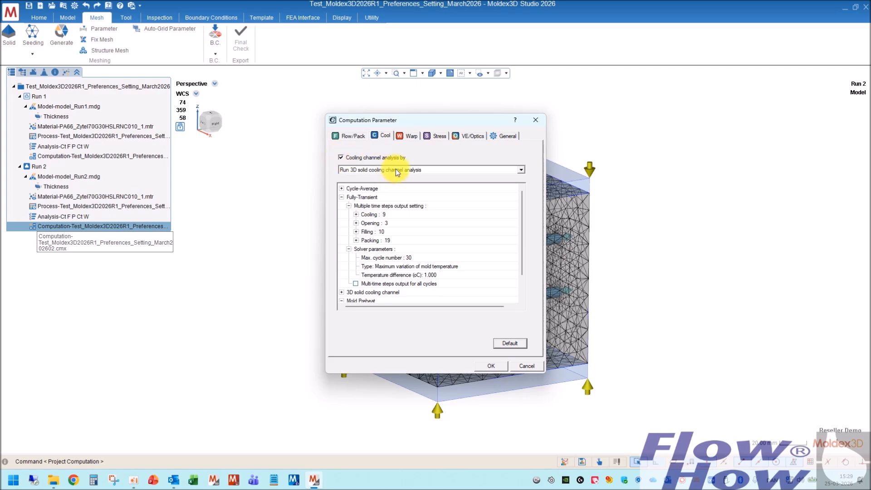
click(356, 169)
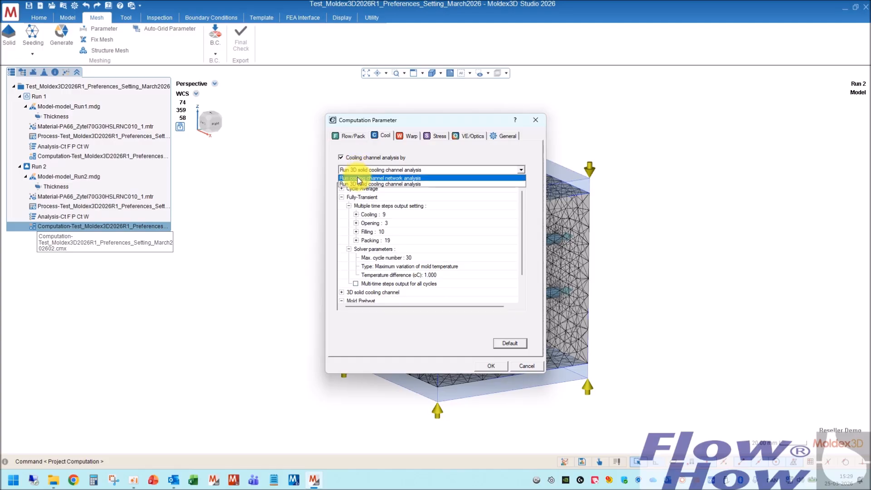
click(384, 176)
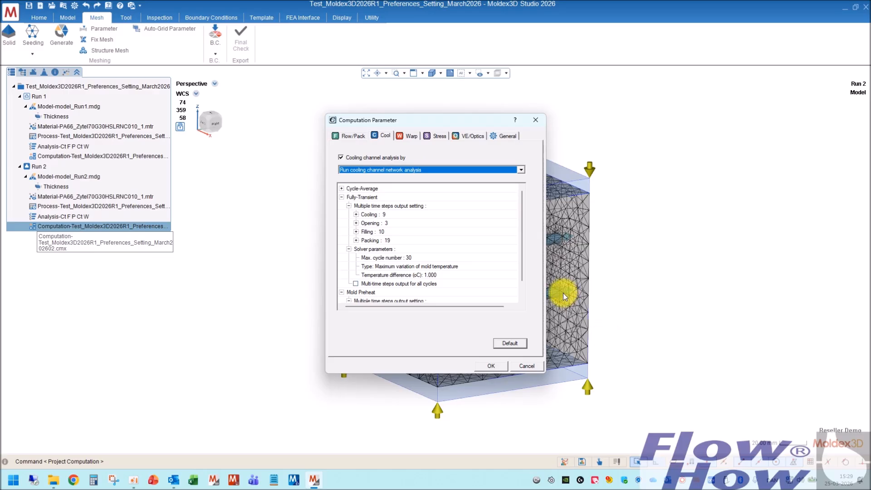
click(365, 169)
click(361, 184)
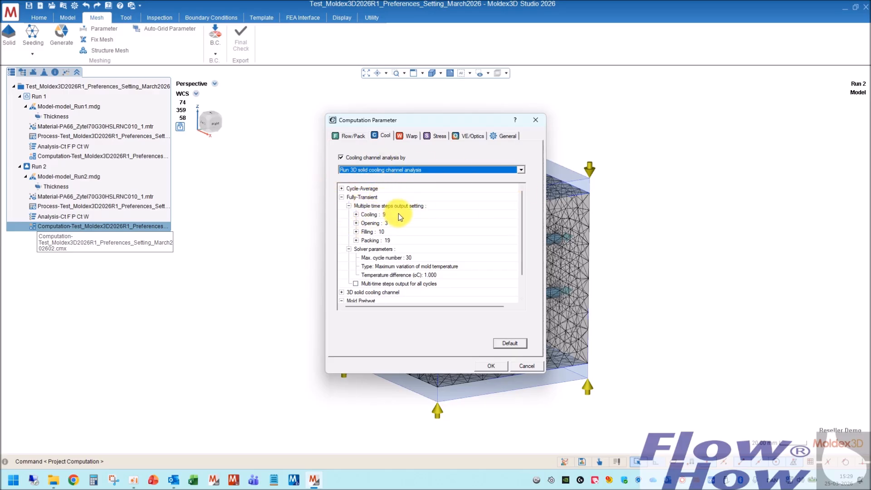
Inspect the fully-transient cooling solver parameters for maximum cycle number and temperature tolerance, and close them without changes.
click(433, 207)
click(403, 249)
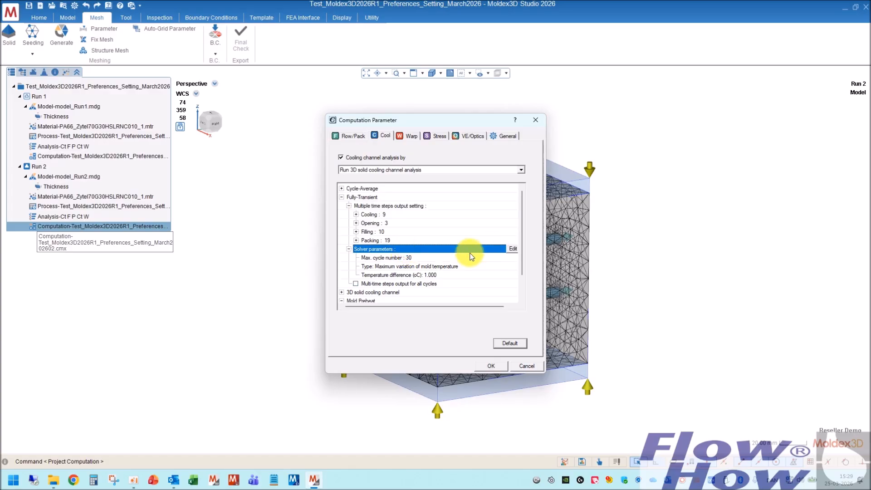
click(513, 249)
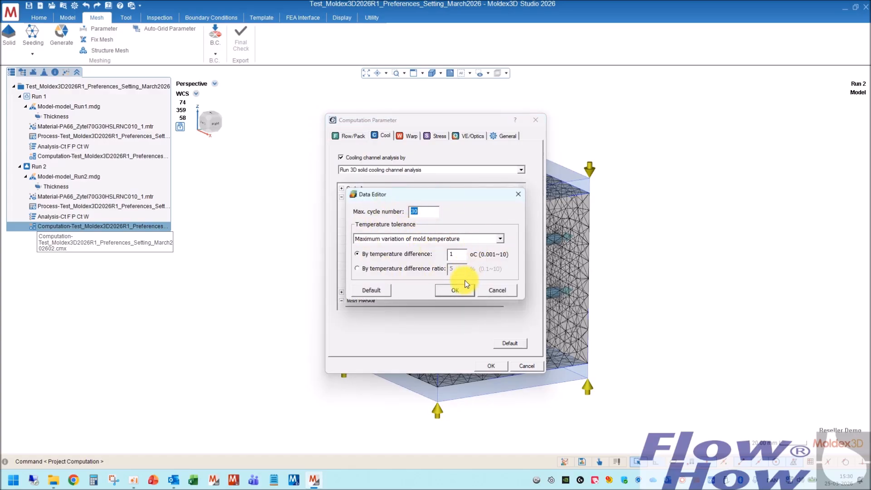
click(452, 253)
click(507, 291)
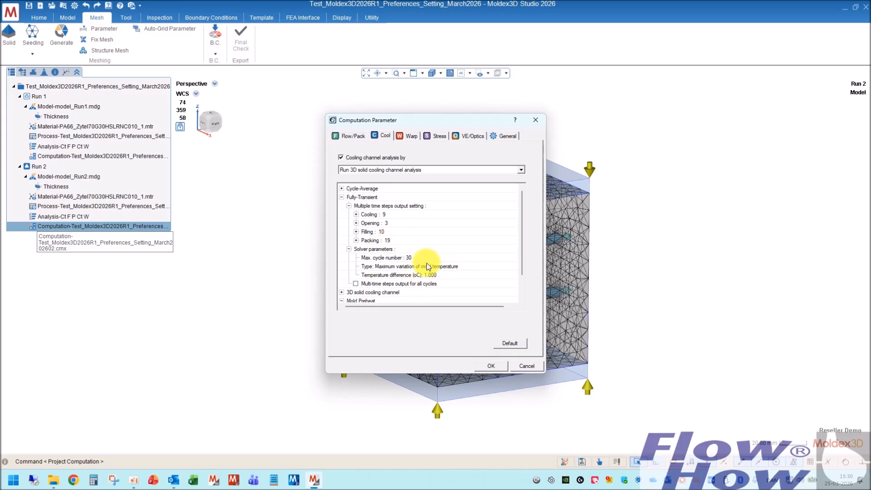
Collapse the solver parameters and check the turbulence modeling and roughness settings of the 3D solid cooling channel.
click(349, 249)
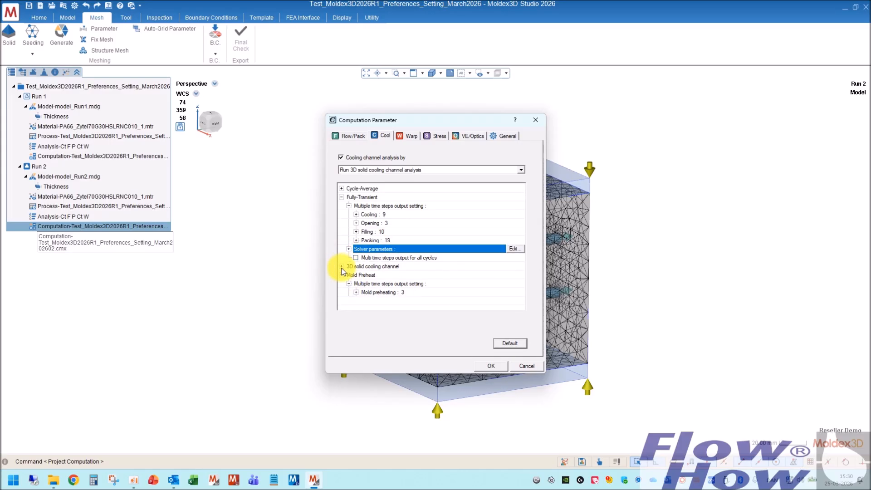
click(342, 267)
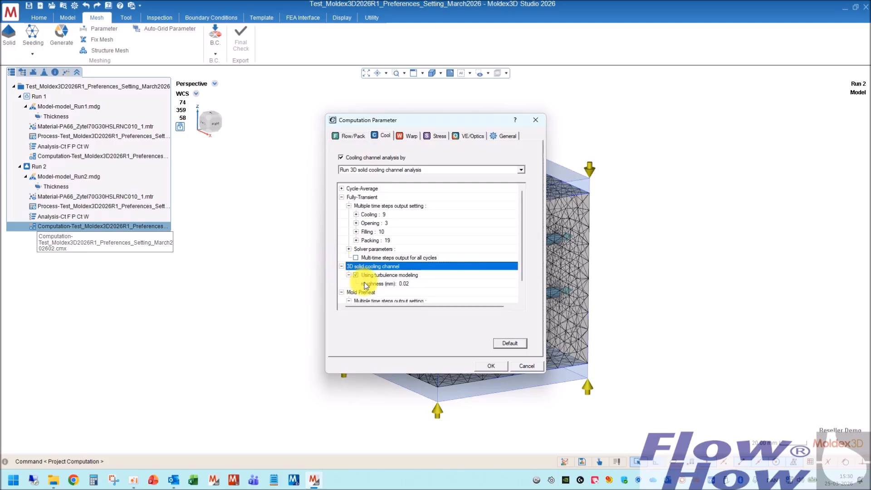
click(342, 266)
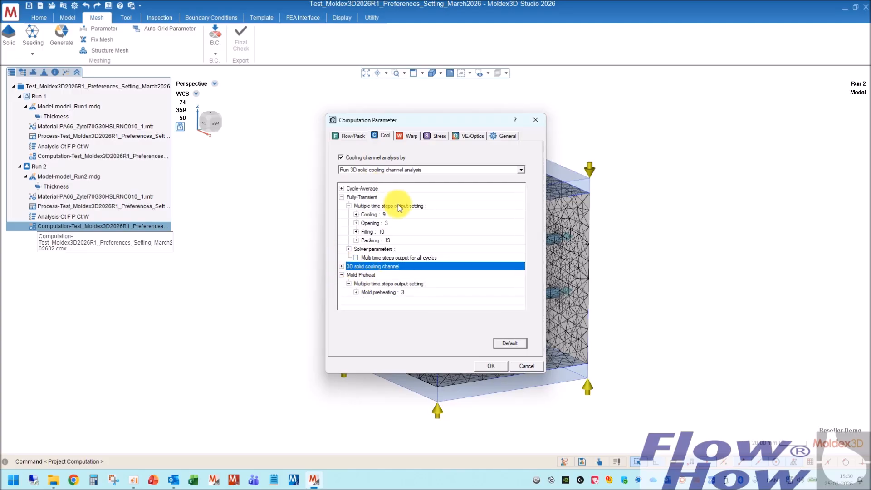
Review the Warp solver options and the General result file compression setting, and return to the flow/pack settings.
click(410, 135)
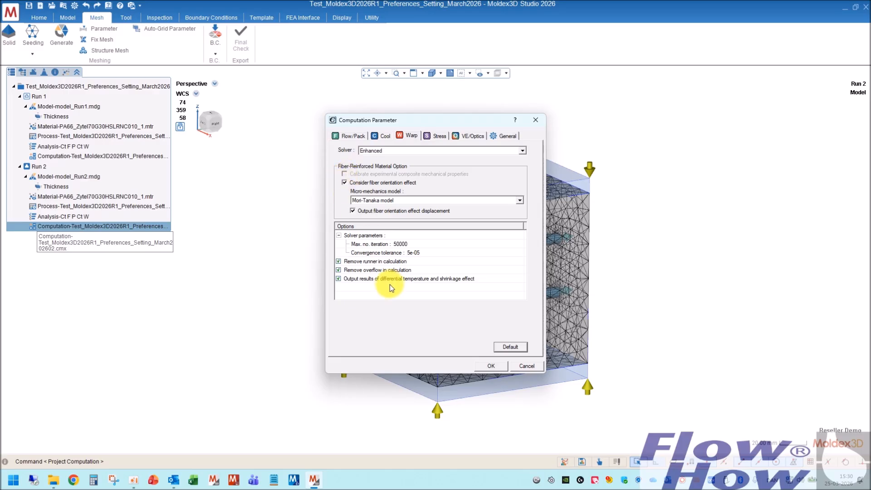
click(501, 135)
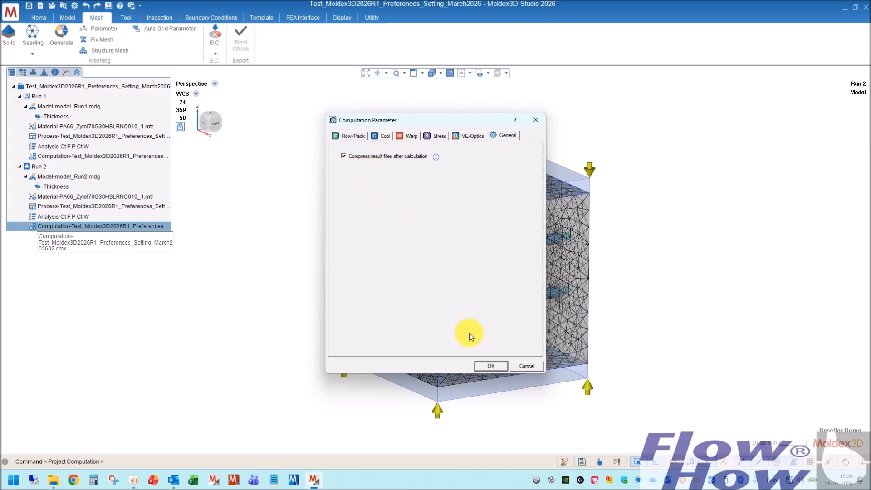
click(358, 136)
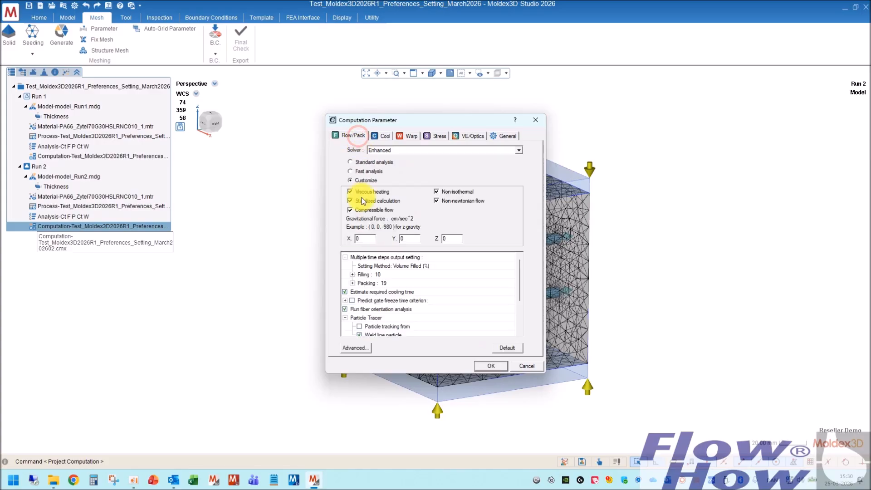